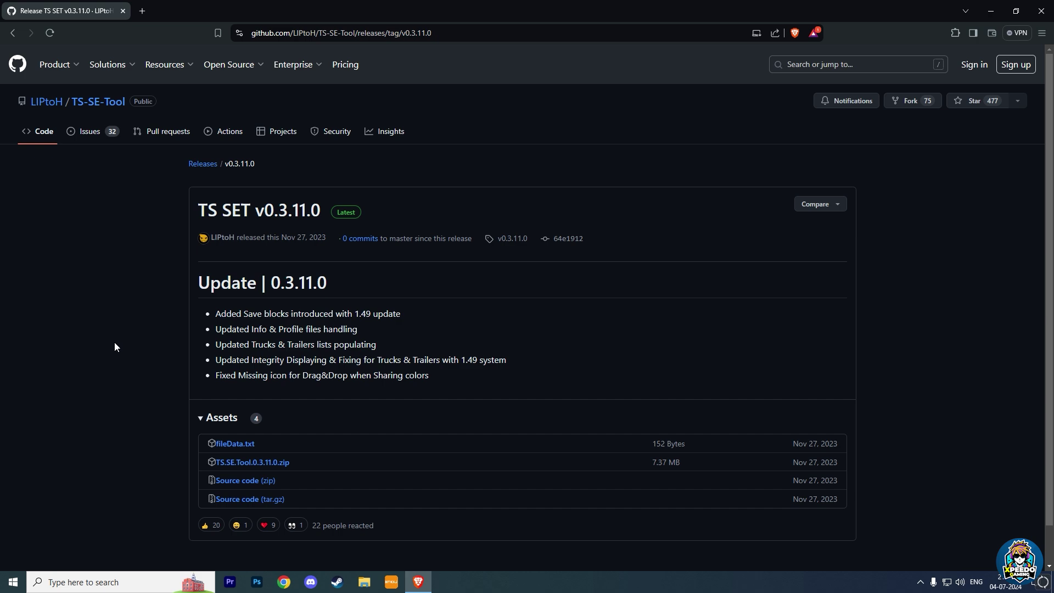
# Step: Download TS.SE.Tool.0.3.11.0.zip from the release assets and extract it with 7-Zip into a TS.SE.Tool.0.3.11.0 folder
pyautogui.click(262, 462)
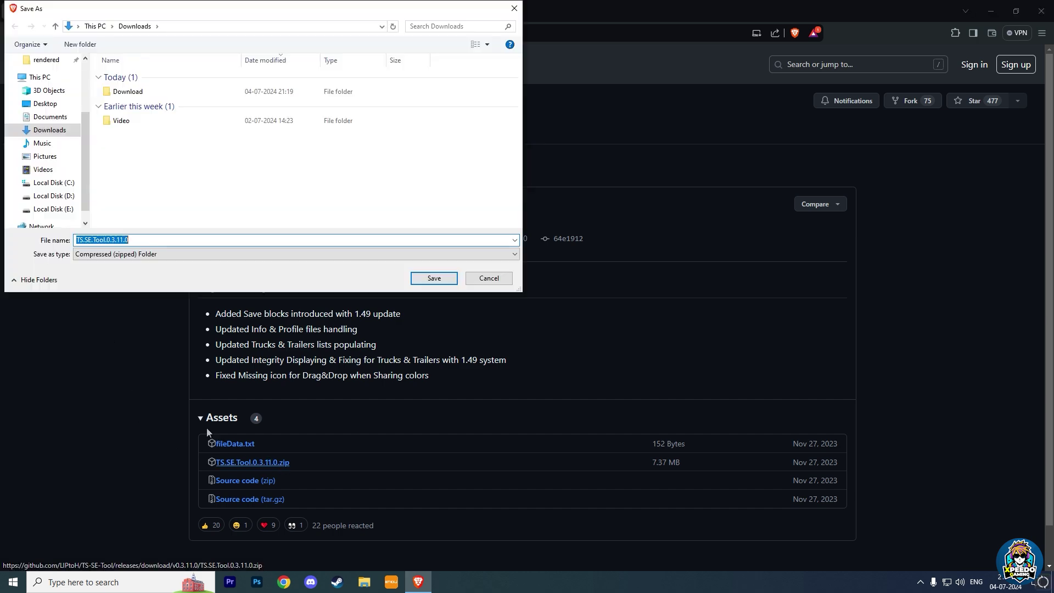
pyautogui.click(444, 277)
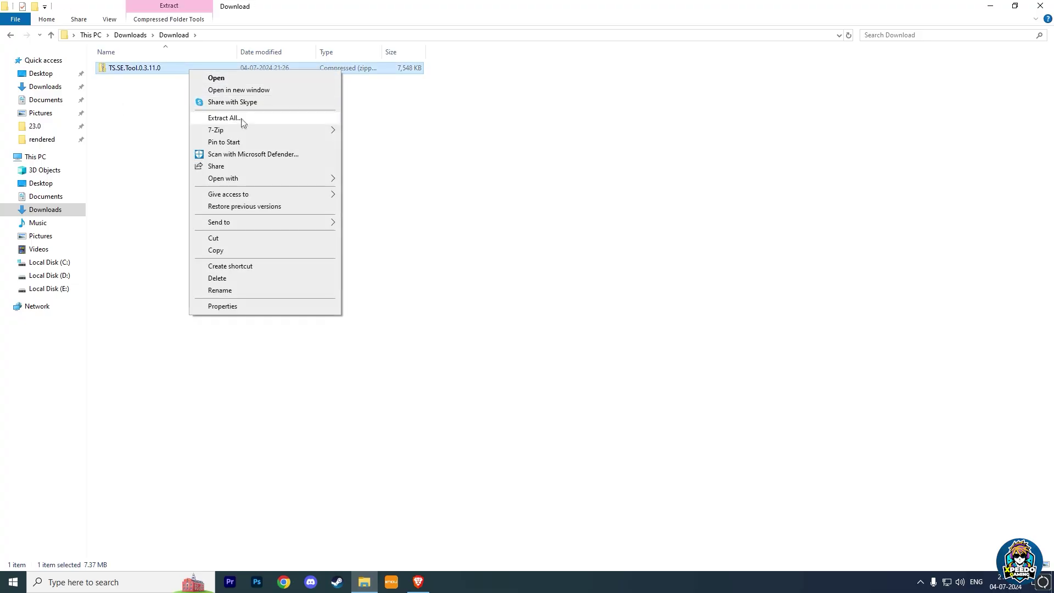
pyautogui.moveTo(259, 131)
pyautogui.click(378, 156)
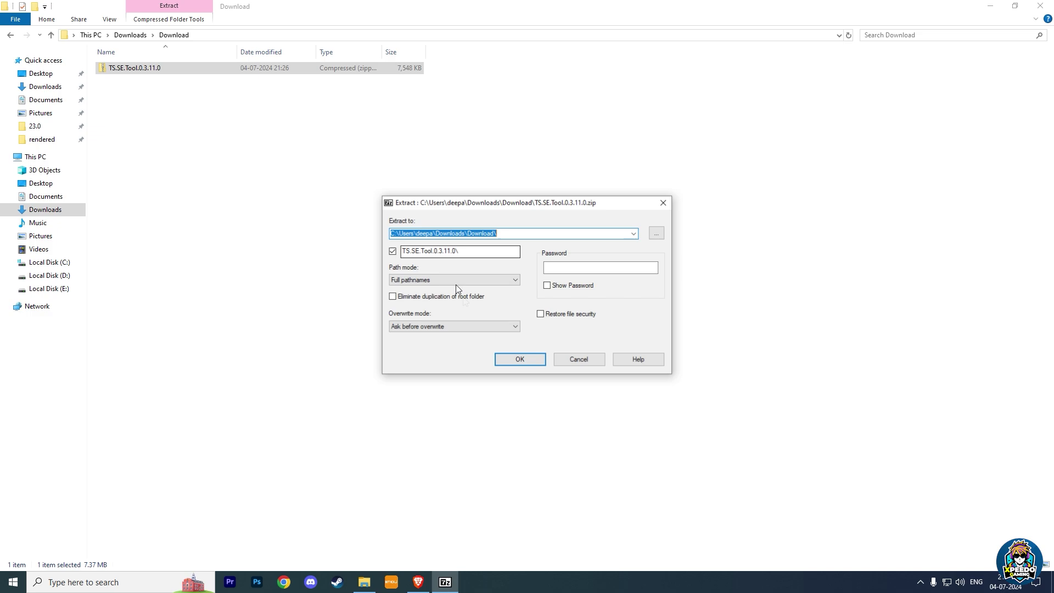
pyautogui.click(519, 360)
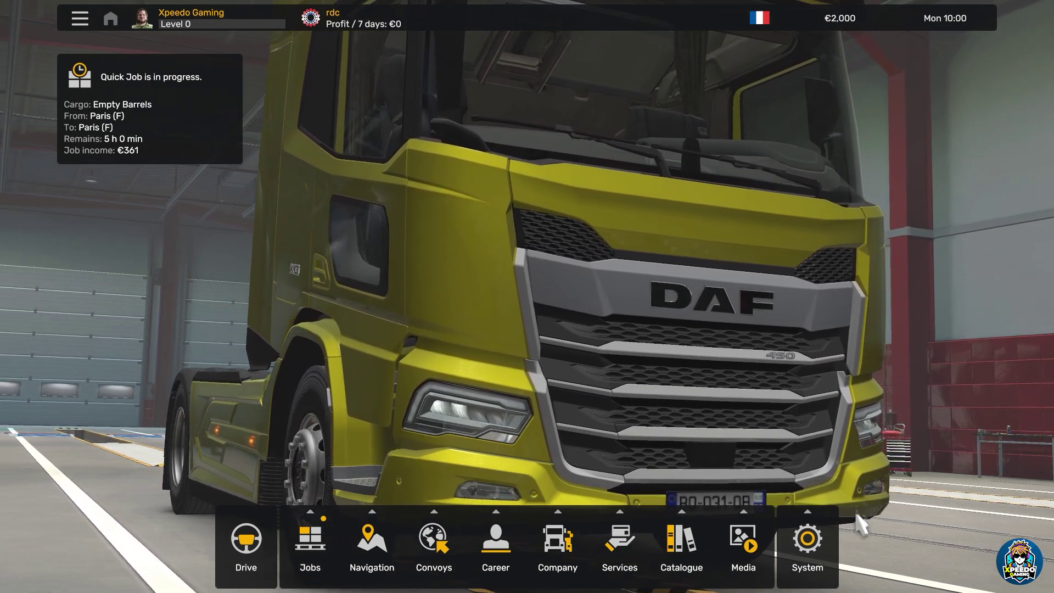
# Step: Exit the current Euro Truck Simulator 2 game to the Launchpad, confirming that the profile is left
pyautogui.moveTo(807, 541)
pyautogui.click(867, 473)
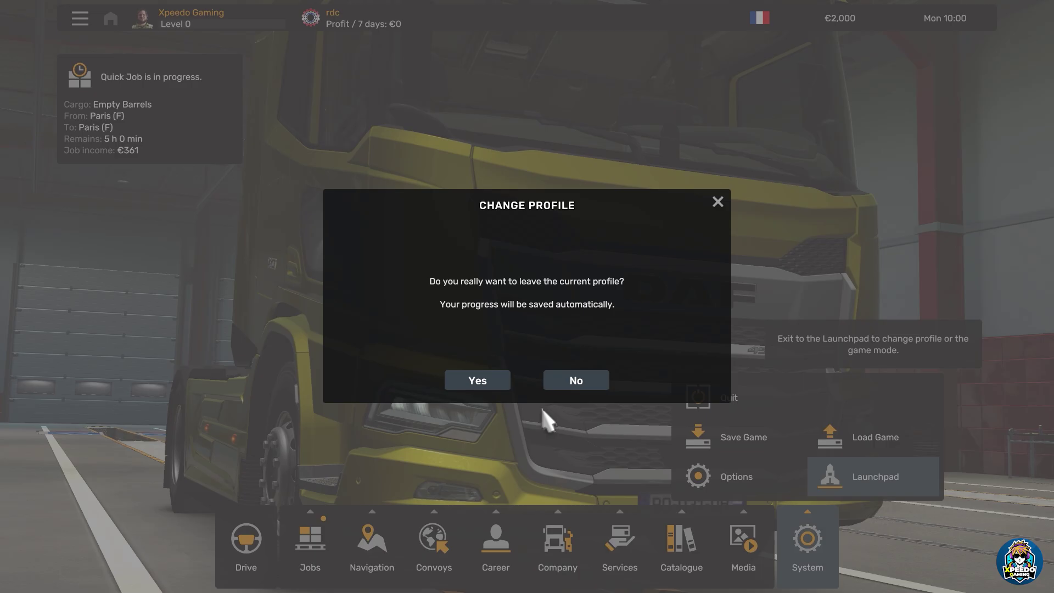
pyautogui.click(480, 382)
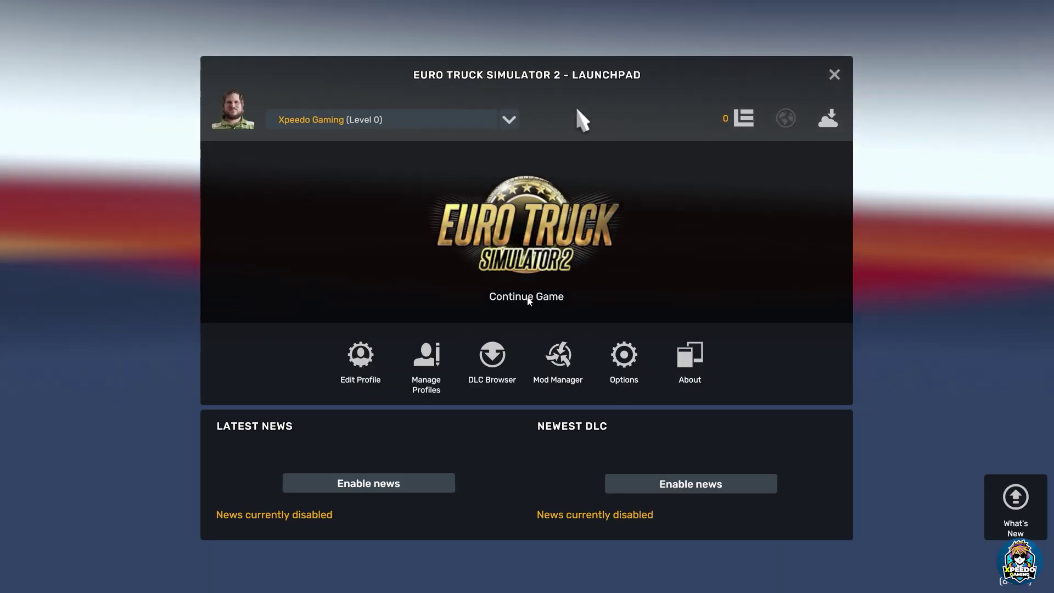
# Step: Switch to File Explorer, launch TS SE Tool from the extracted TS.SE.Tool.0.3.11.0 folder and dismiss its version splash
pyautogui.hotkey('alt', 'Tab')
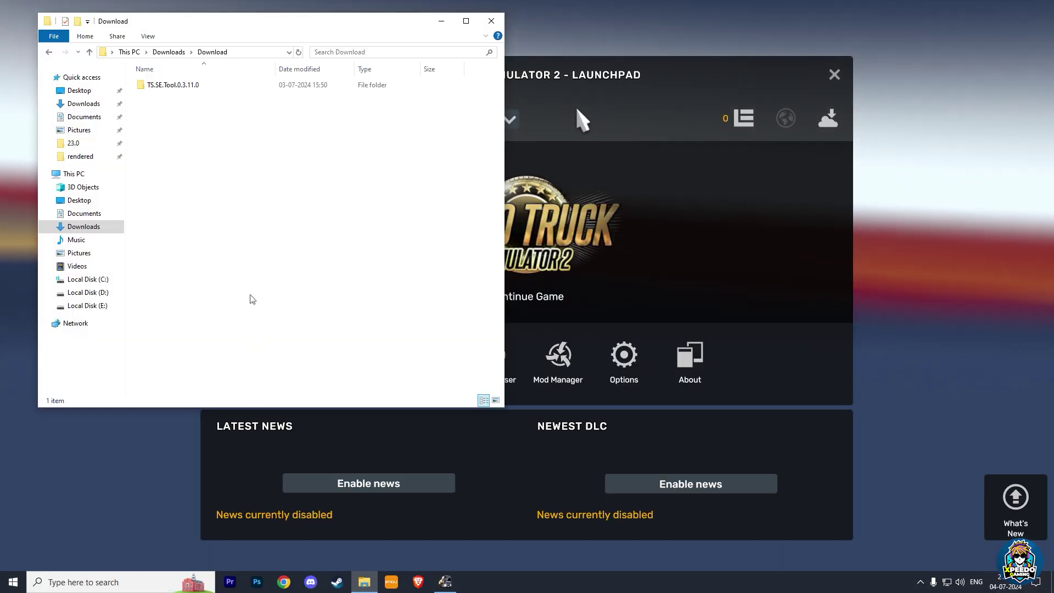
pyautogui.doubleClick(214, 86)
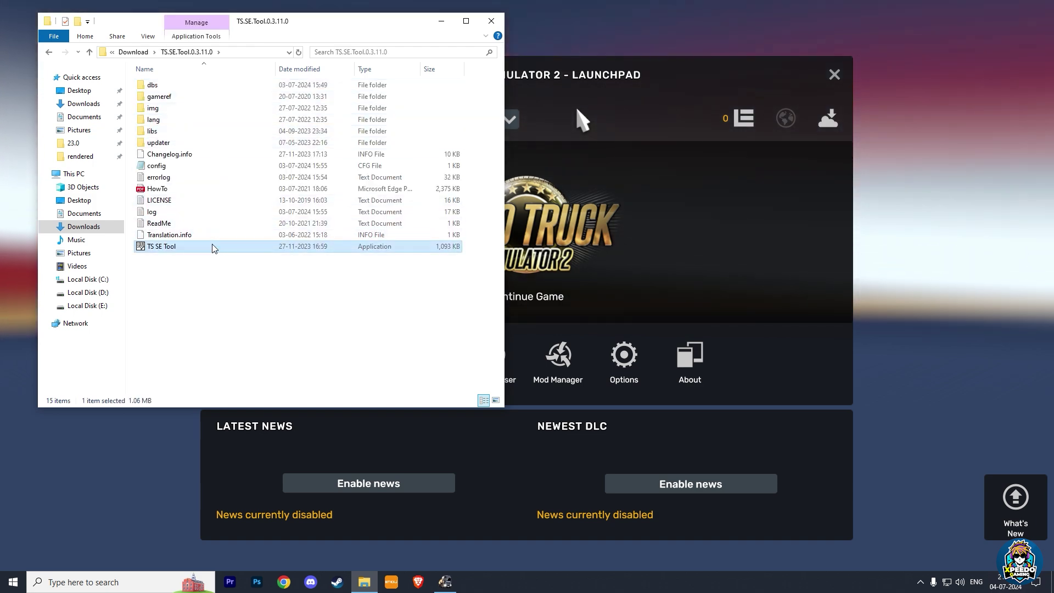
pyautogui.doubleClick(215, 247)
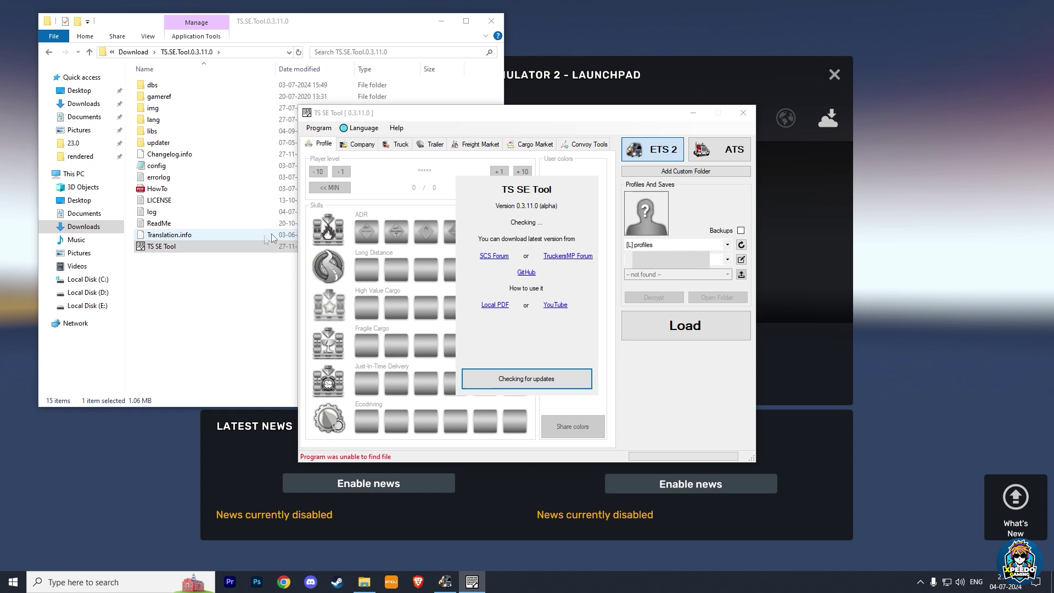
pyautogui.click(526, 379)
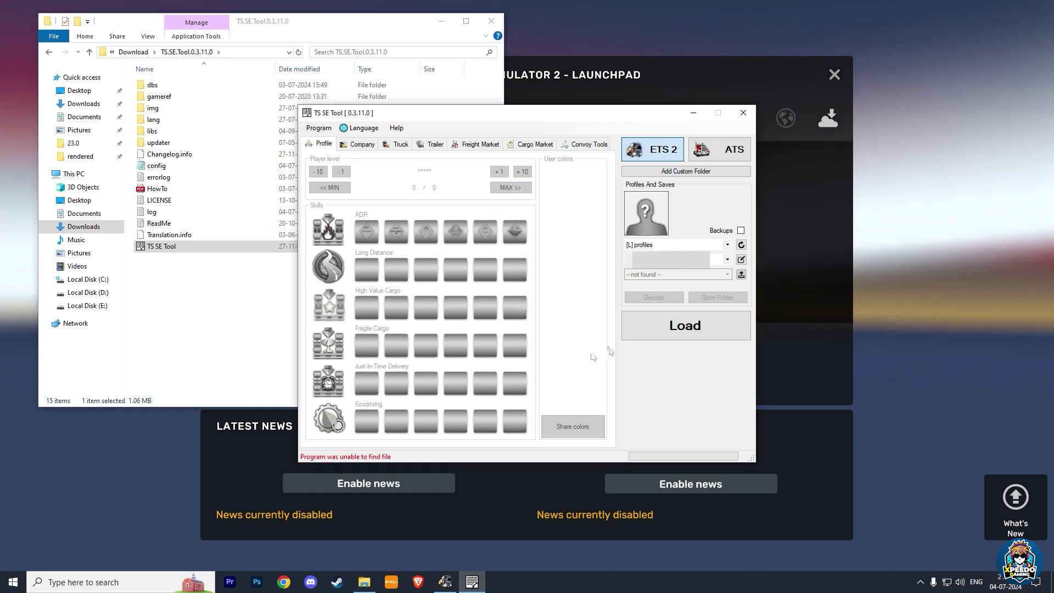
# Step: Choose the [S] profiles source for ETS 2 and go through its profile and autosave selections
pyautogui.click(729, 260)
pyautogui.click(728, 245)
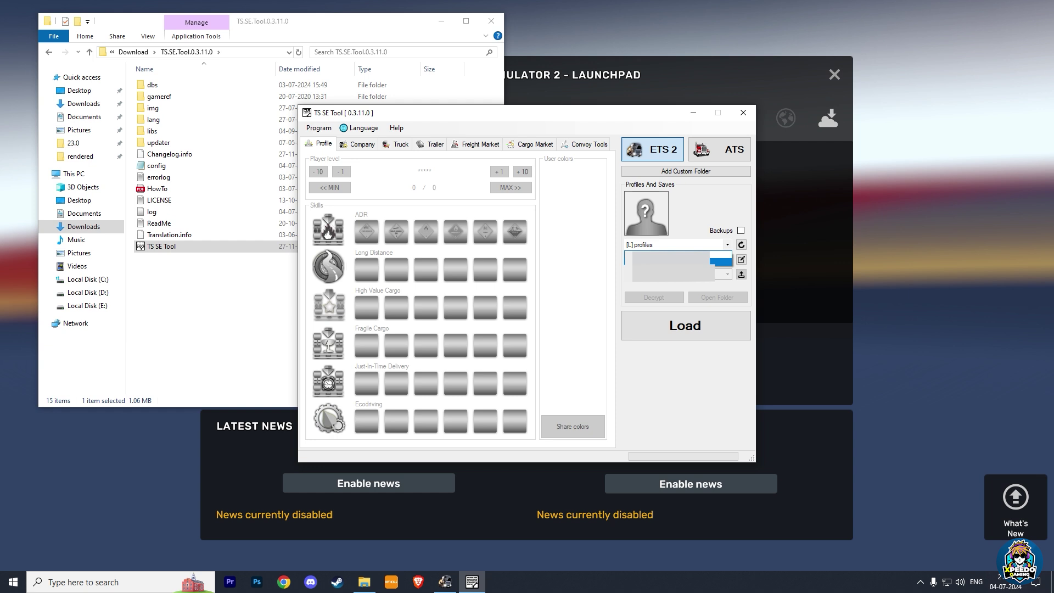
pyautogui.click(676, 262)
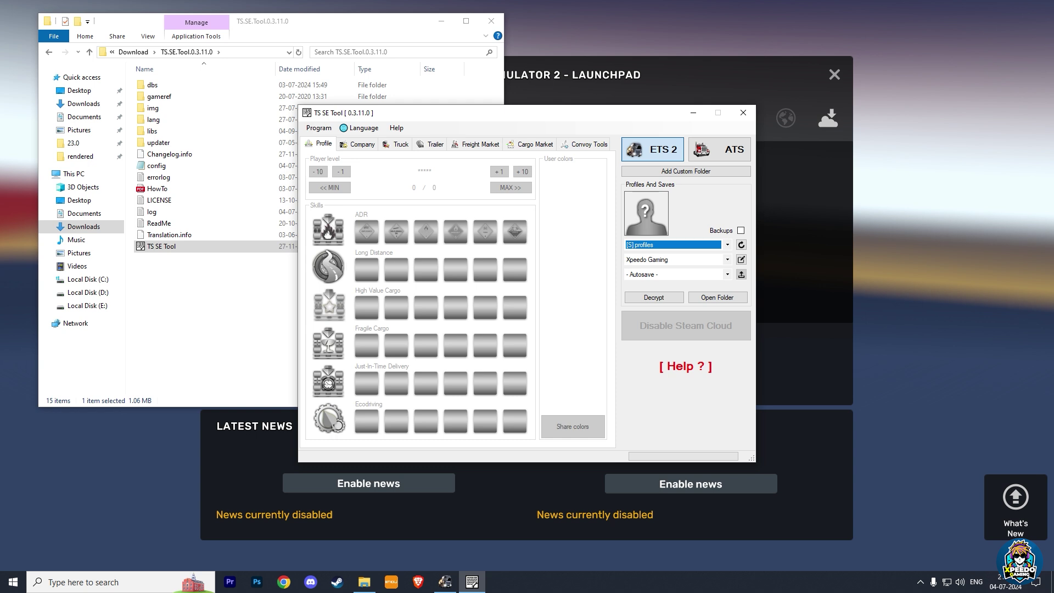
pyautogui.press('Tab')
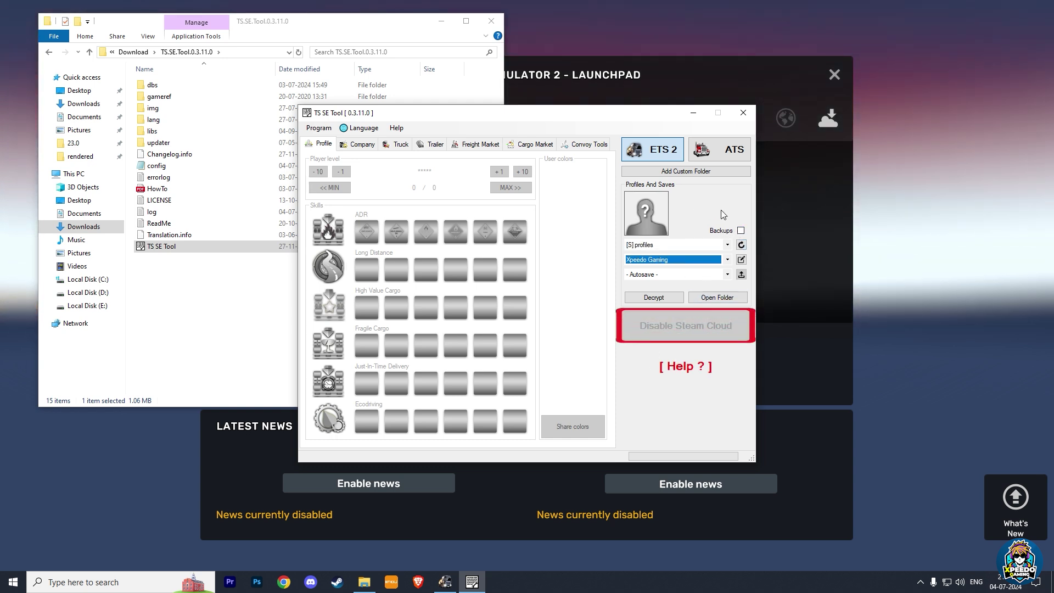
pyautogui.press('Tab')
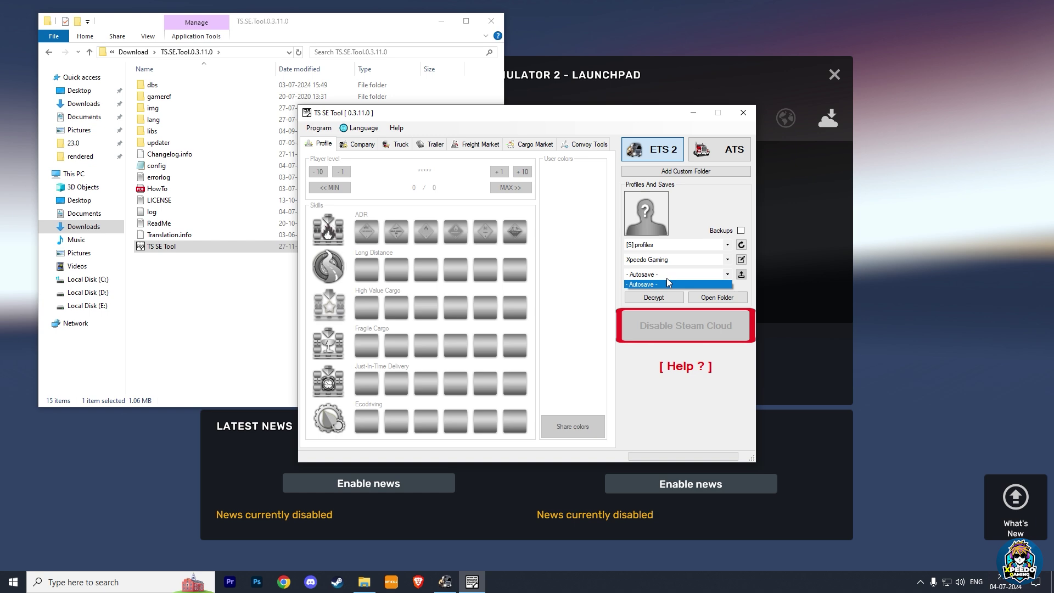
# Step: Switch to Euro Truck Simulator 2, disable Use Steam Cloud for the profile and apply the change, accepting the local-profile migration
pyautogui.hotkey('alt', 'Tab')
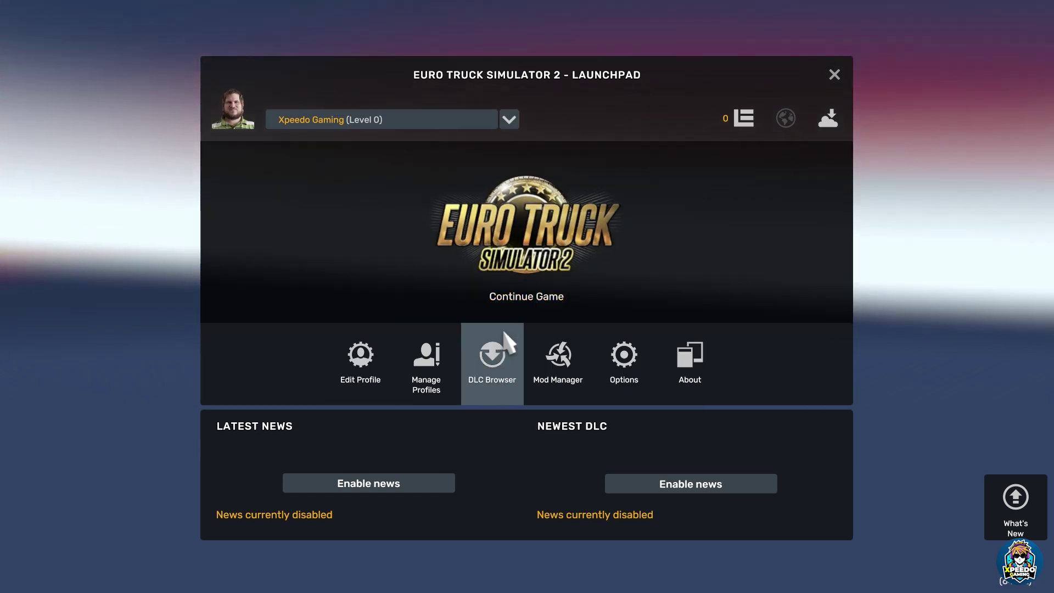
pyautogui.click(353, 343)
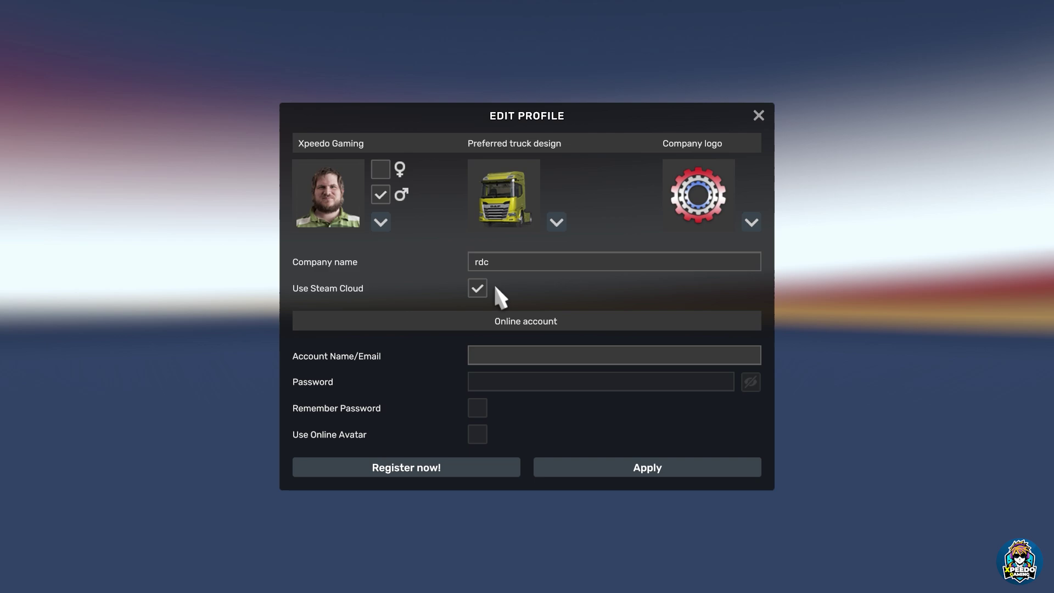
pyautogui.click(477, 289)
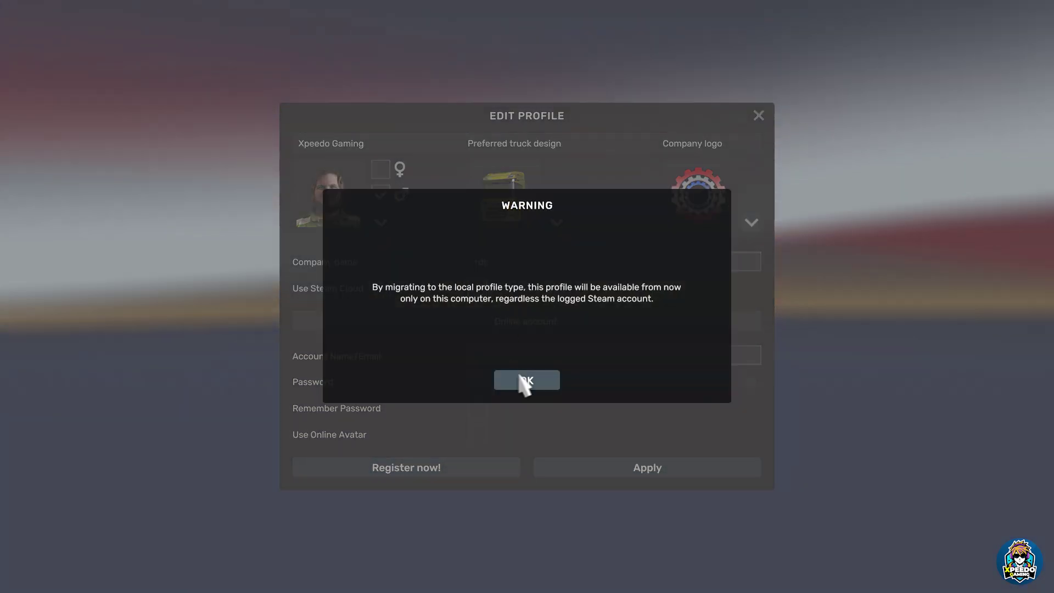
pyautogui.click(527, 382)
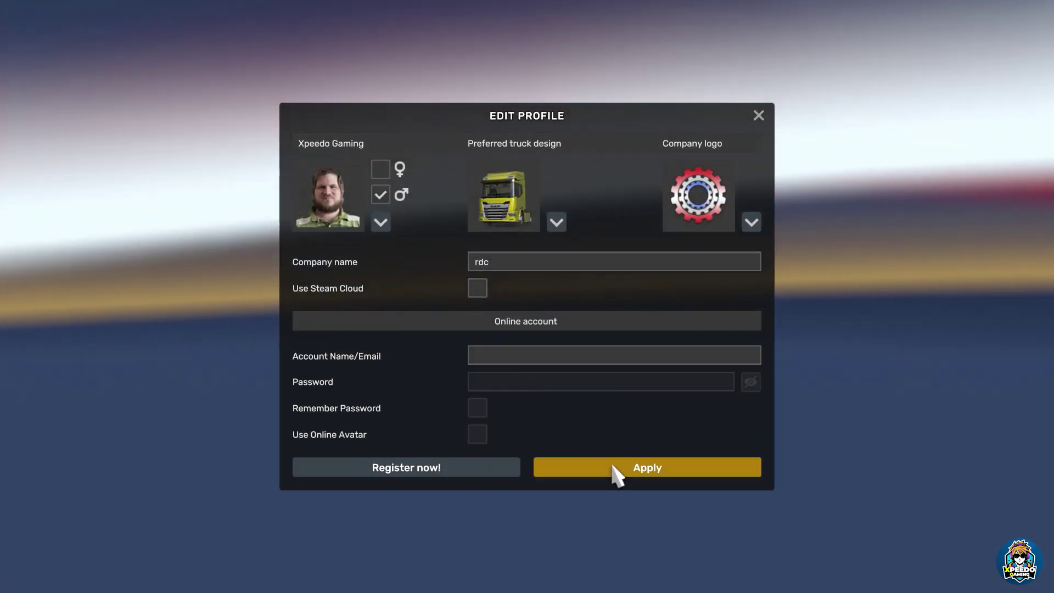
pyautogui.click(612, 466)
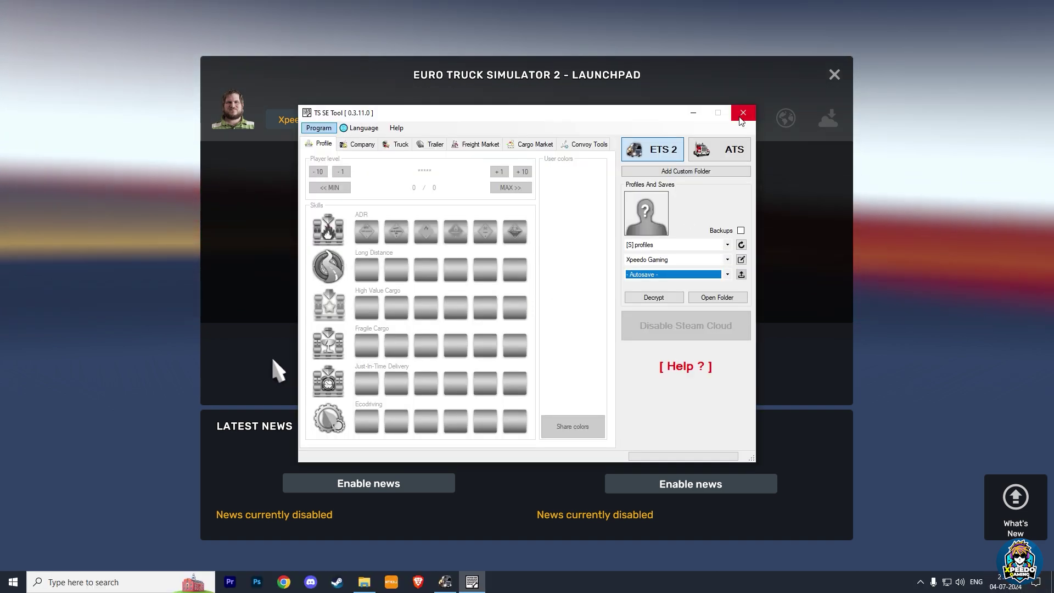
# Step: Restart TS SE Tool and load the autosave of the [L] profiles entry, agreeing to load the untested savefile version
pyautogui.click(743, 113)
pyautogui.click(531, 307)
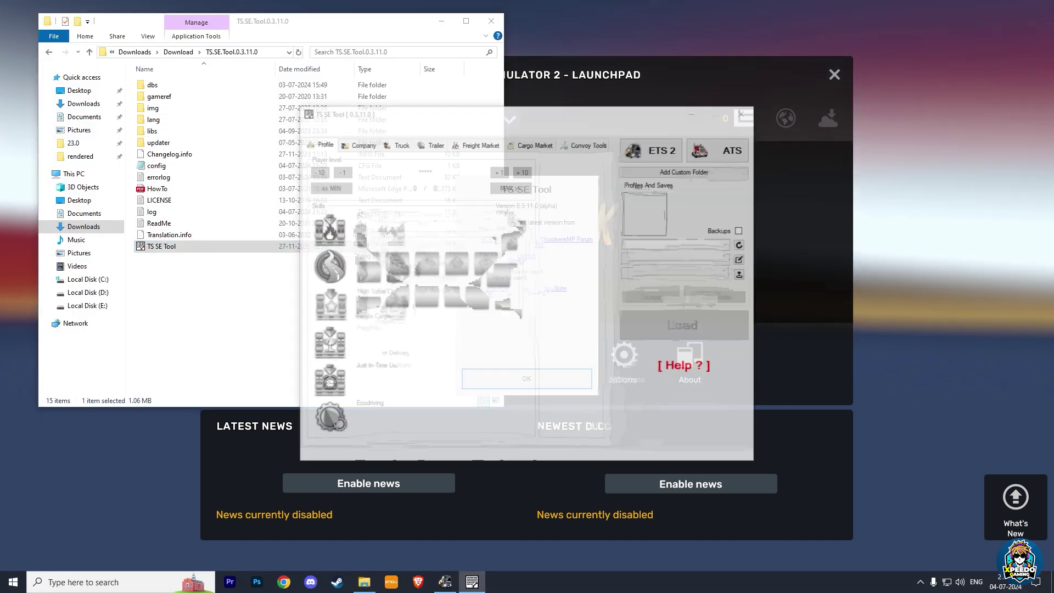
pyautogui.click(557, 384)
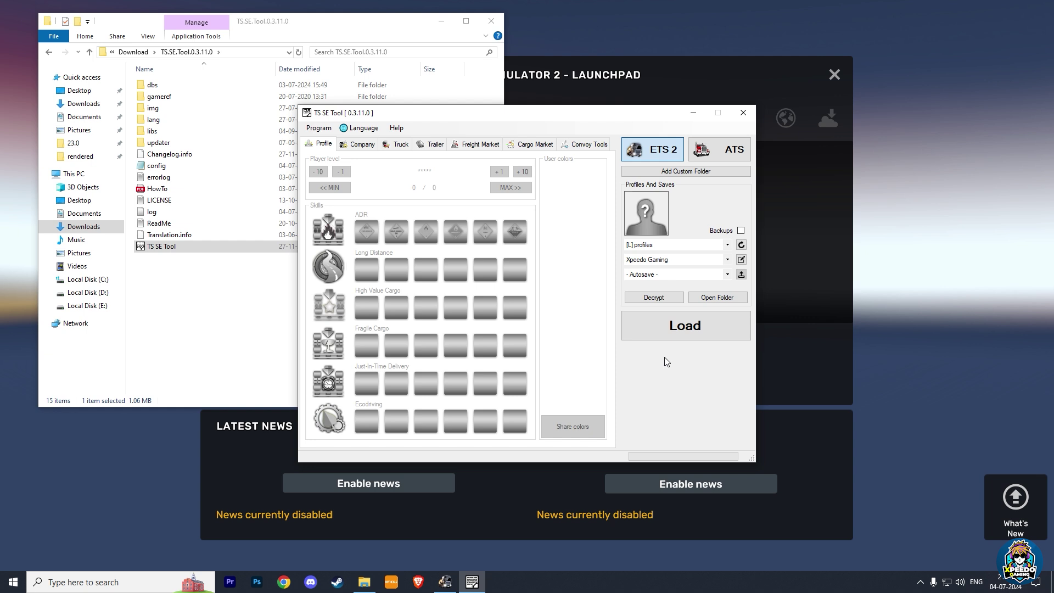
pyautogui.click(674, 328)
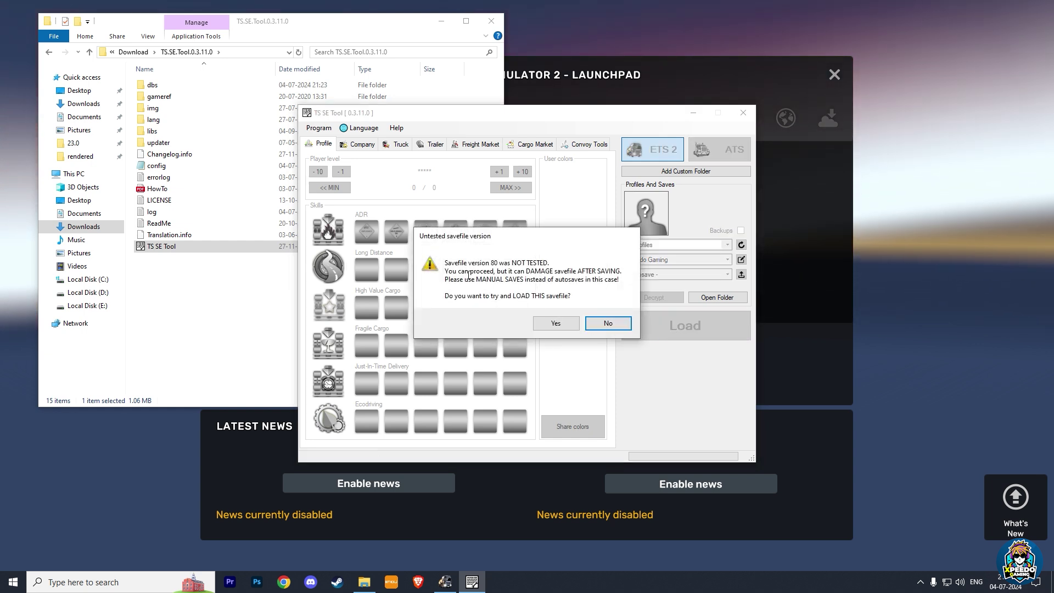
pyautogui.click(559, 326)
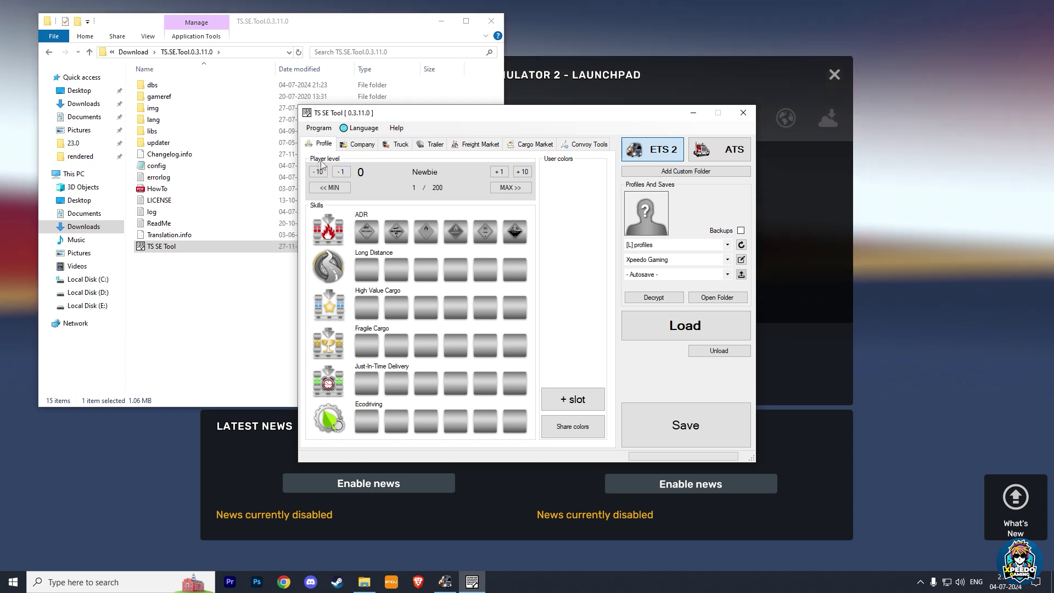
# Step: Maximise the player level and fill the skill ratings, and set the company's account money to 50.00.000
pyautogui.click(527, 190)
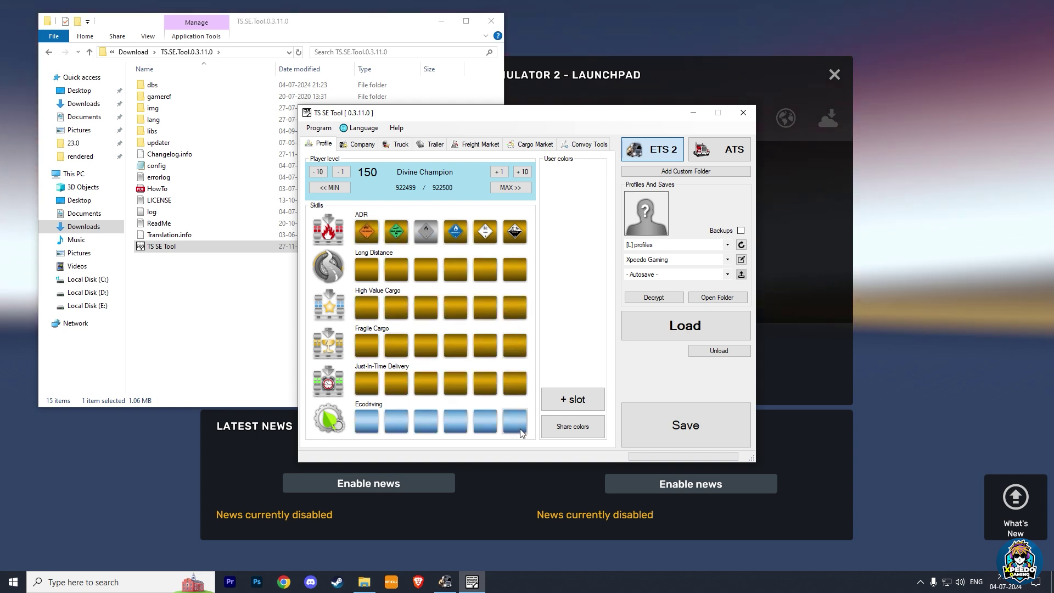
pyautogui.click(358, 144)
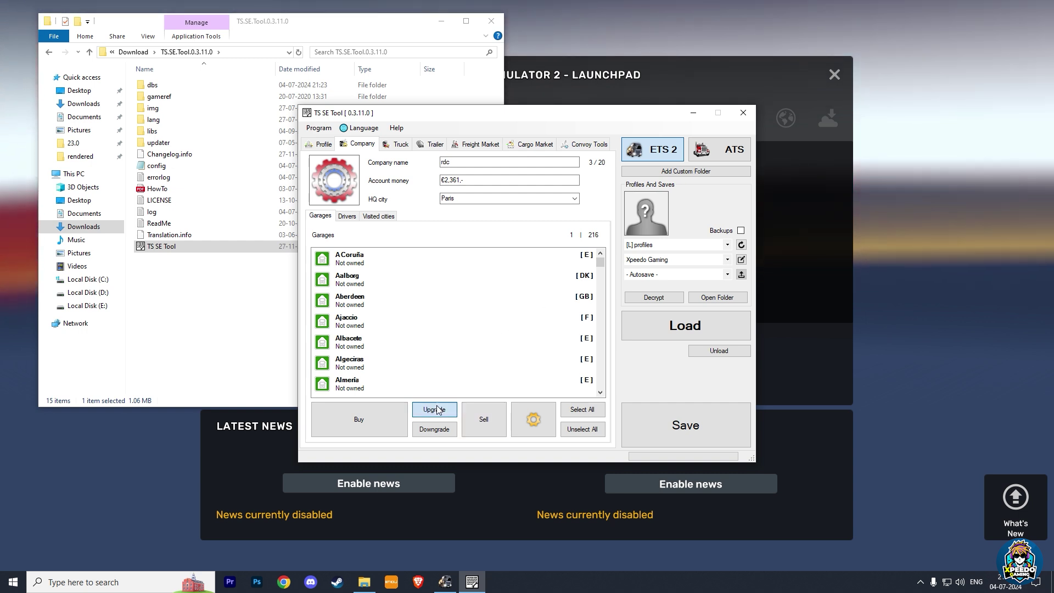
pyautogui.click(468, 178)
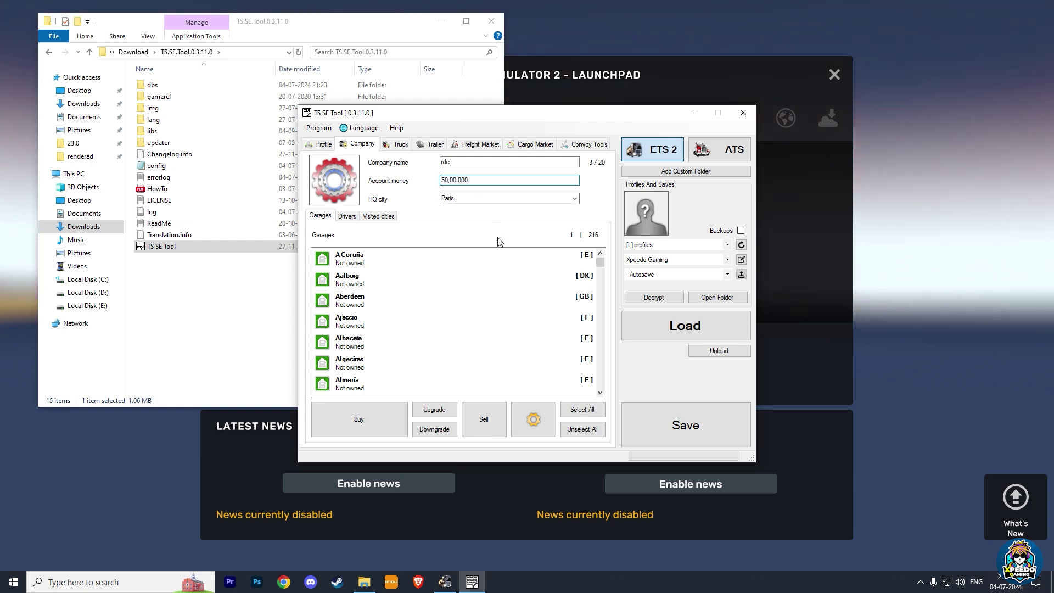
# Step: Save the edited savefile and close TS SE Tool, confirming the exit
pyautogui.click(682, 427)
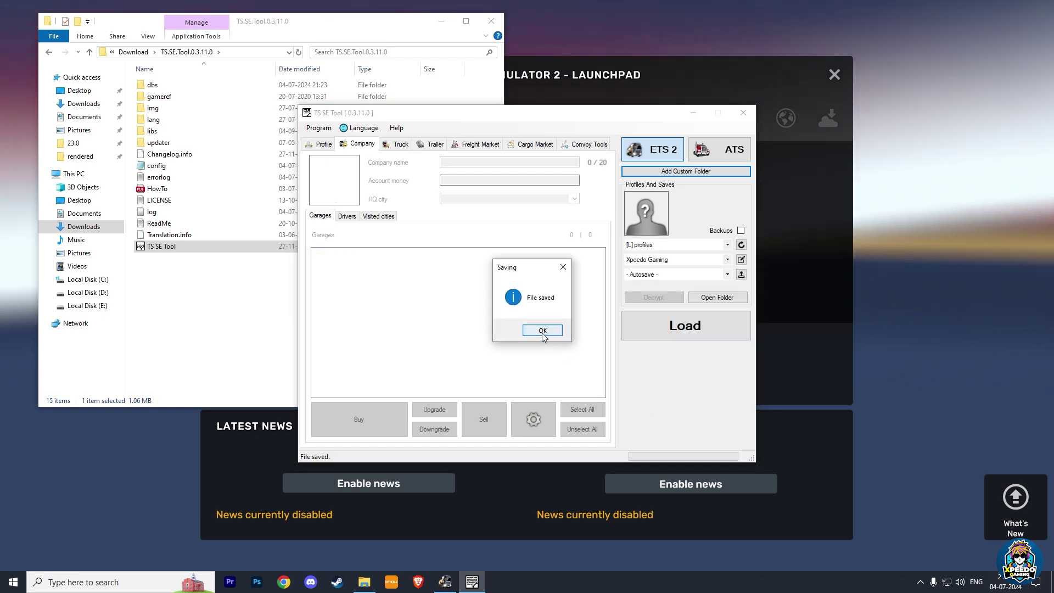
pyautogui.click(542, 331)
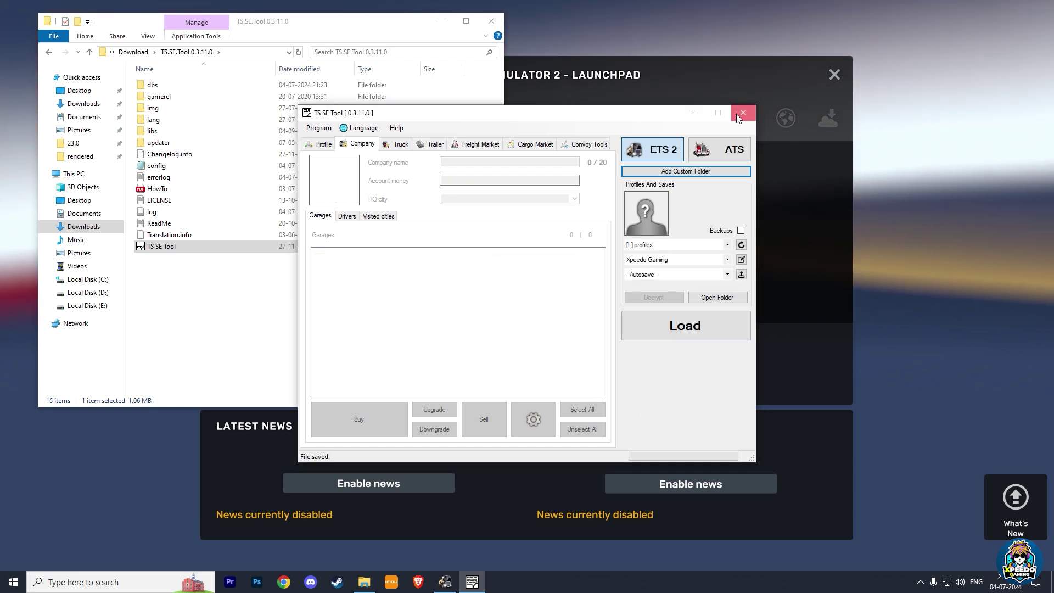
pyautogui.click(743, 112)
pyautogui.click(534, 309)
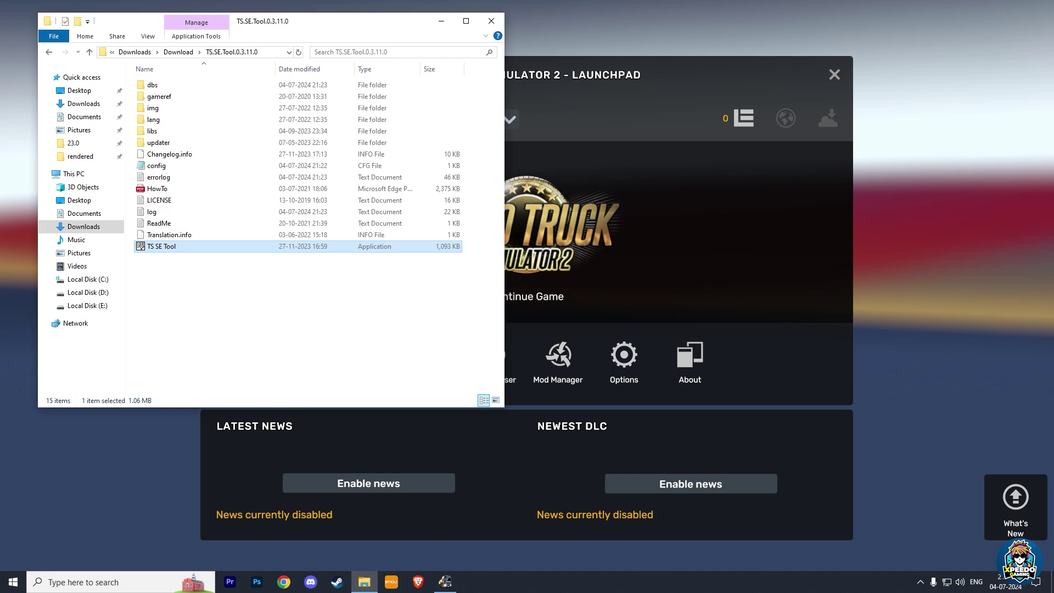
# Step: Switch to Euro Truck Simulator 2, continue the game and check the player level and the account balance
pyautogui.hotkey('alt', 'Tab')
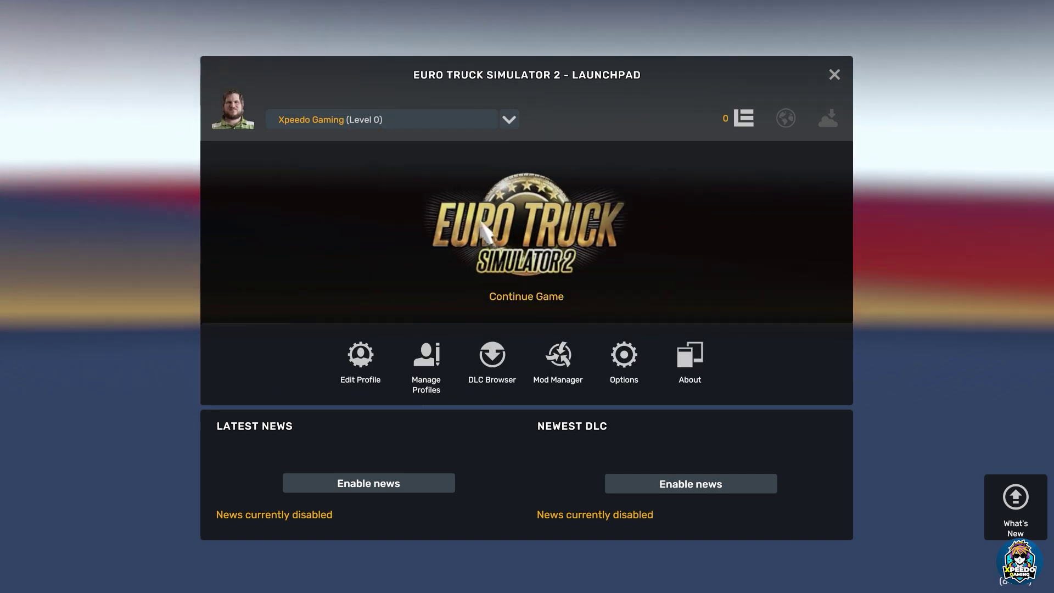
pyautogui.click(518, 297)
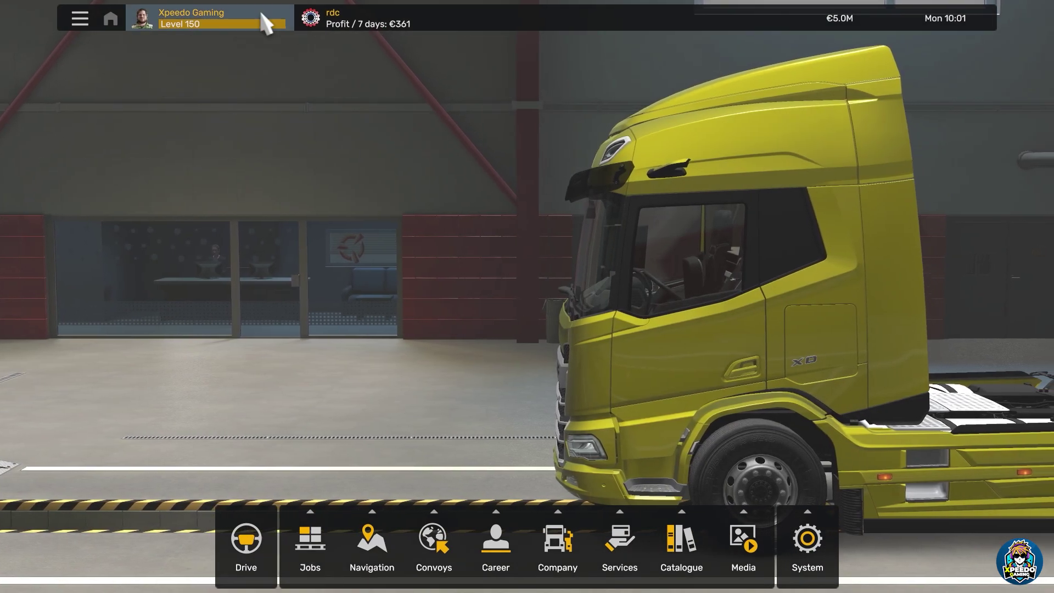
pyautogui.moveTo(171, 30)
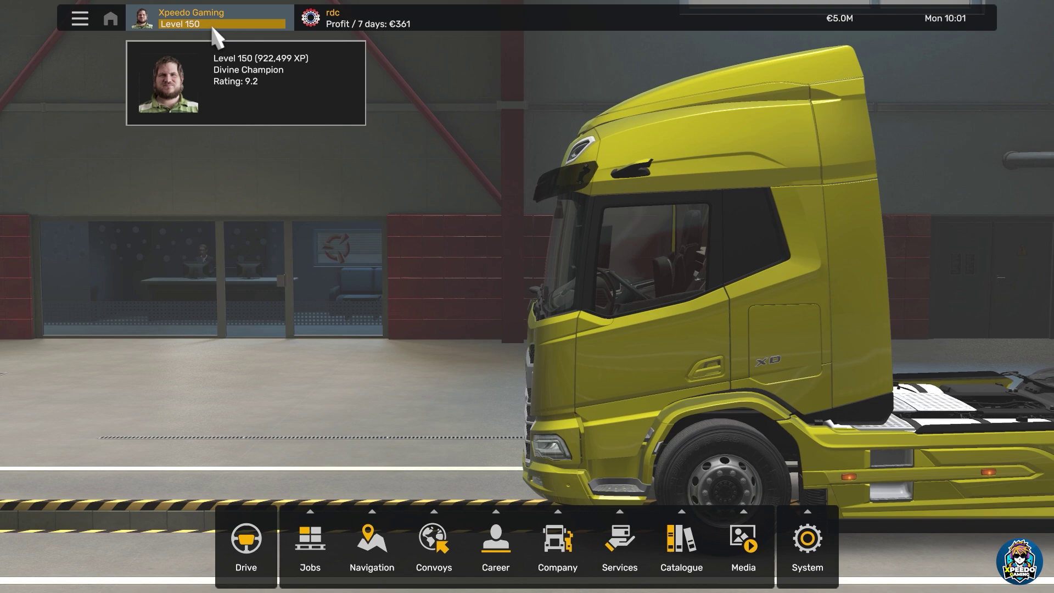
pyautogui.moveTo(851, 25)
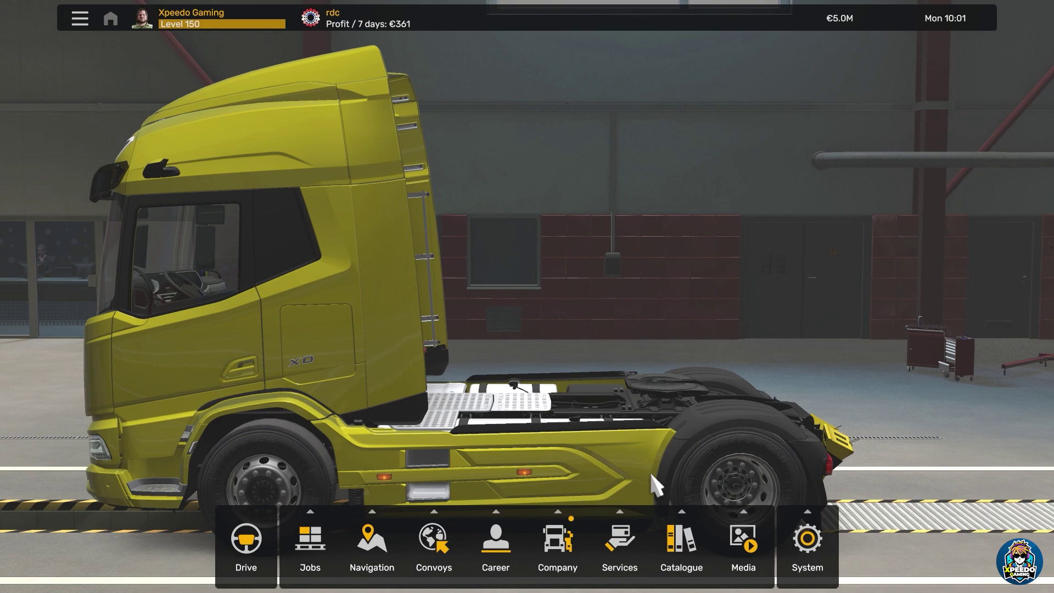
# Step: Exit the game to the Launchpad again and enable Use Steam Cloud in the profile settings
pyautogui.click(805, 535)
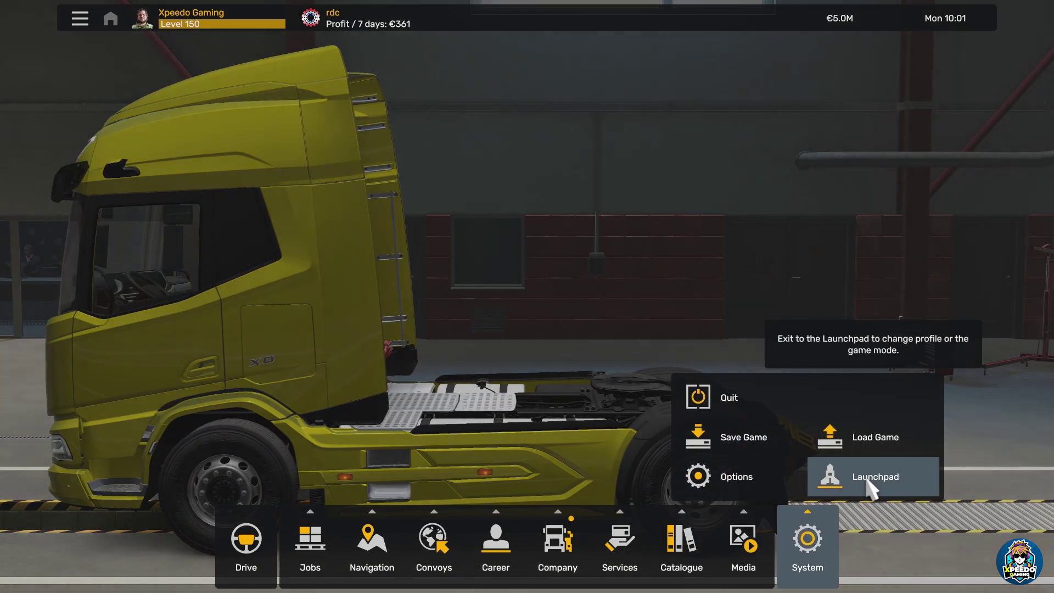
pyautogui.click(871, 488)
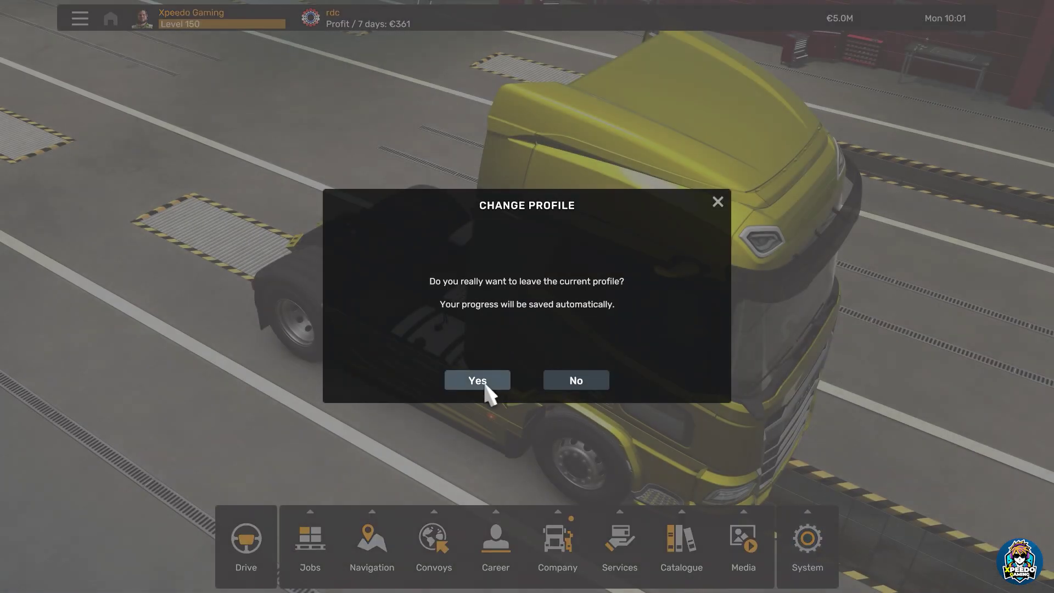
pyautogui.click(478, 380)
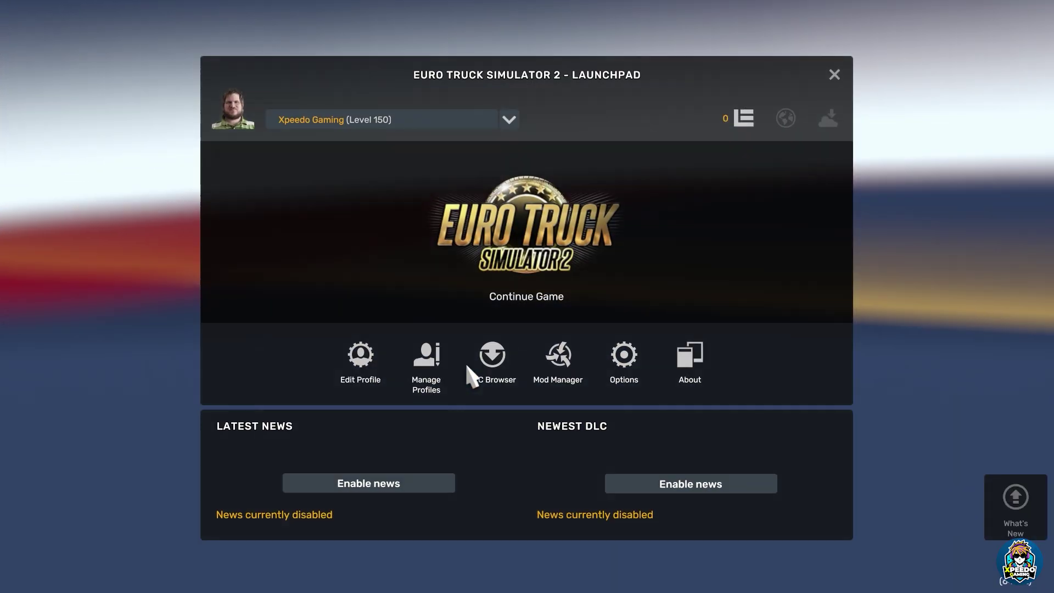
pyautogui.click(362, 365)
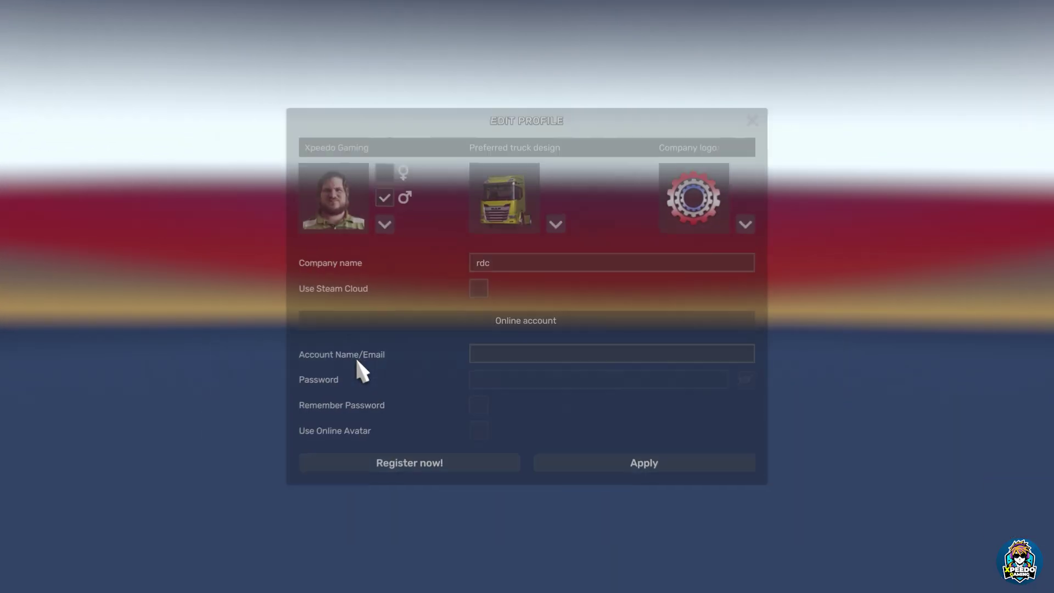
pyautogui.click(476, 288)
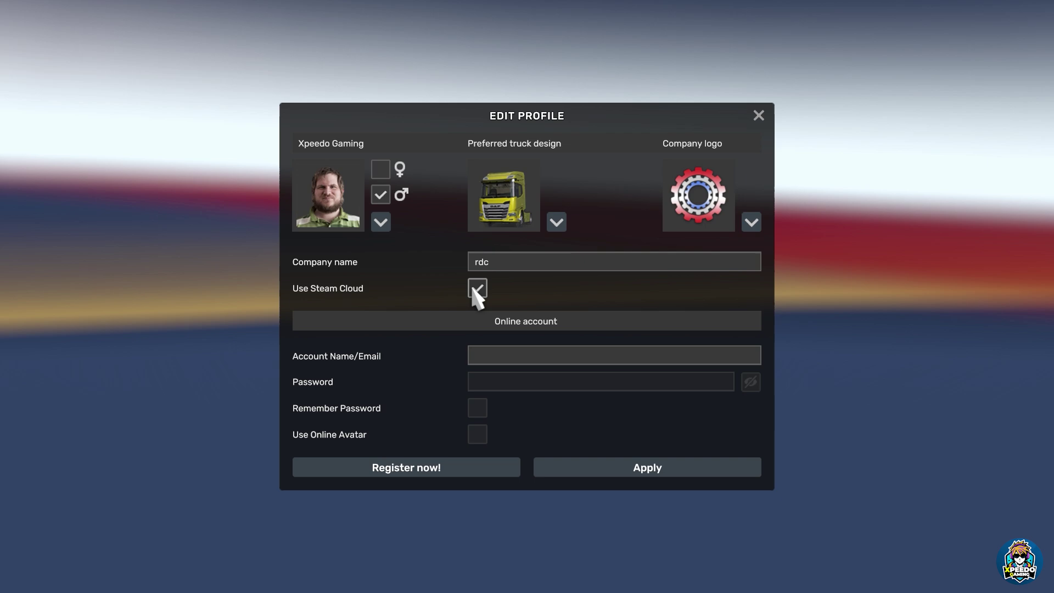